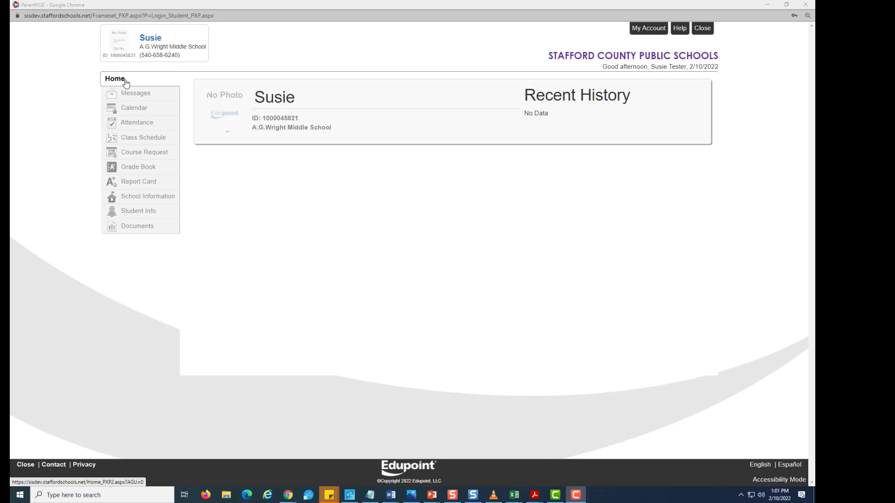
Step: Open Course Request and review the five required Grade 6 courses for 2022-2023
left_click(138, 156)
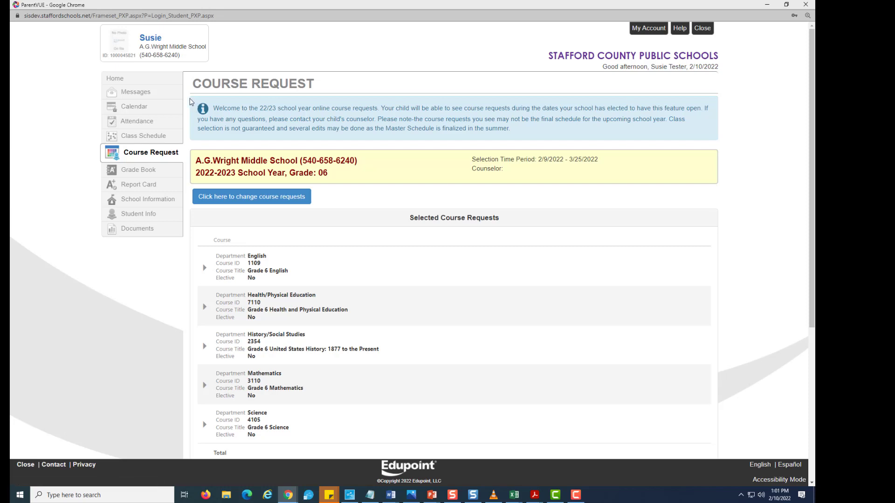
left_click_drag(195, 123, 196, 134)
left_click(200, 101)
scroll(198, 190, "down", 2)
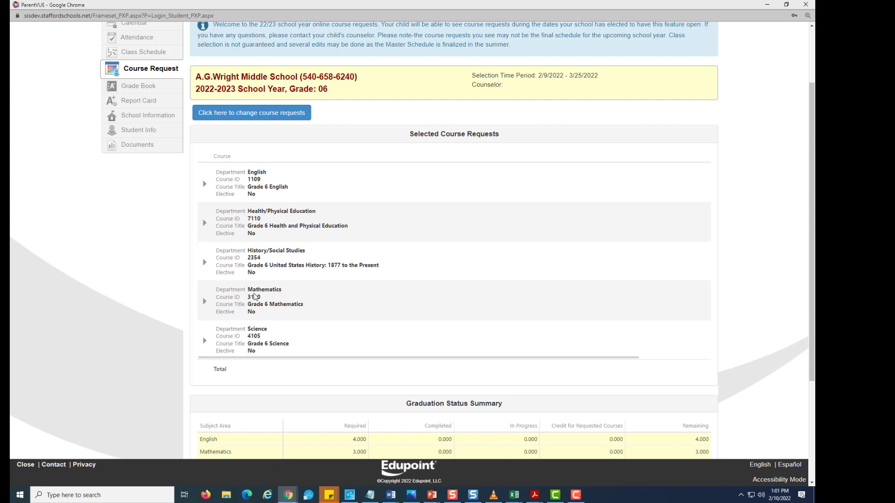
scroll(254, 289, "up", 3)
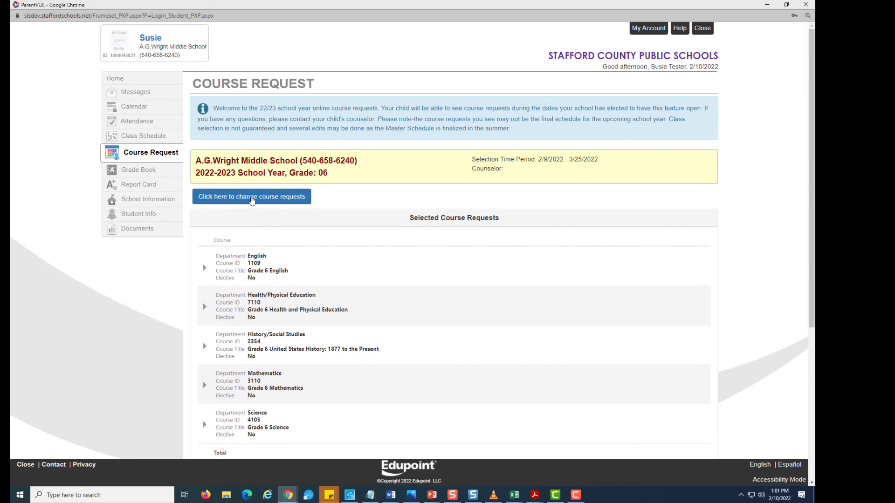
Step: Switch to editing course requests to view the five core Grade 6 courses and the course search
left_click(251, 197)
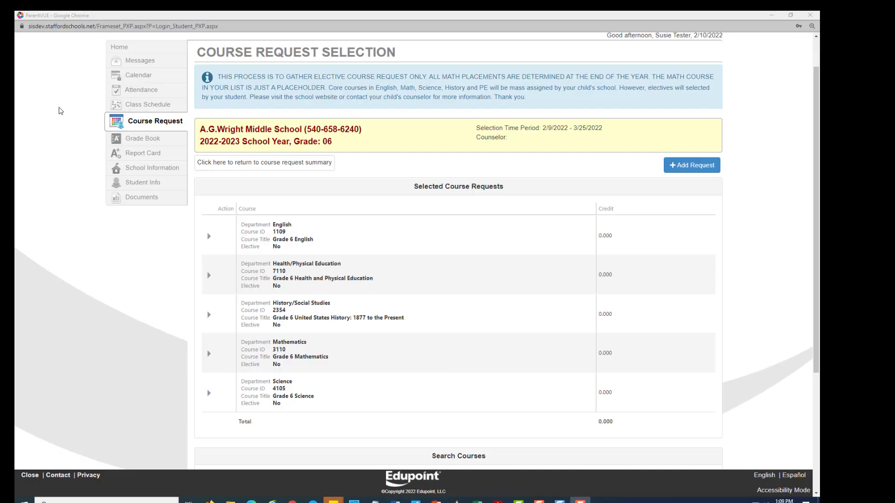
left_click_drag(200, 70, 202, 103)
left_click(201, 71)
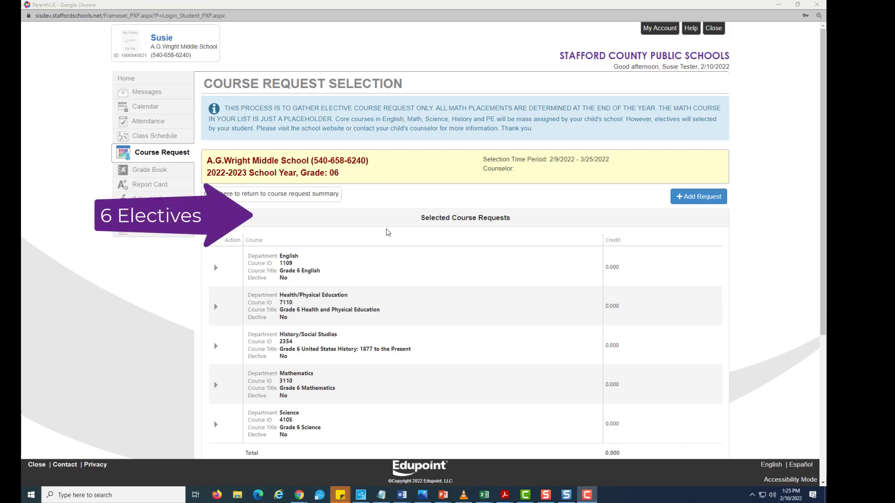
Step: Clear the course search, look up 9230, and add Beginning Band as an elective request
scroll(388, 232, "down", 3)
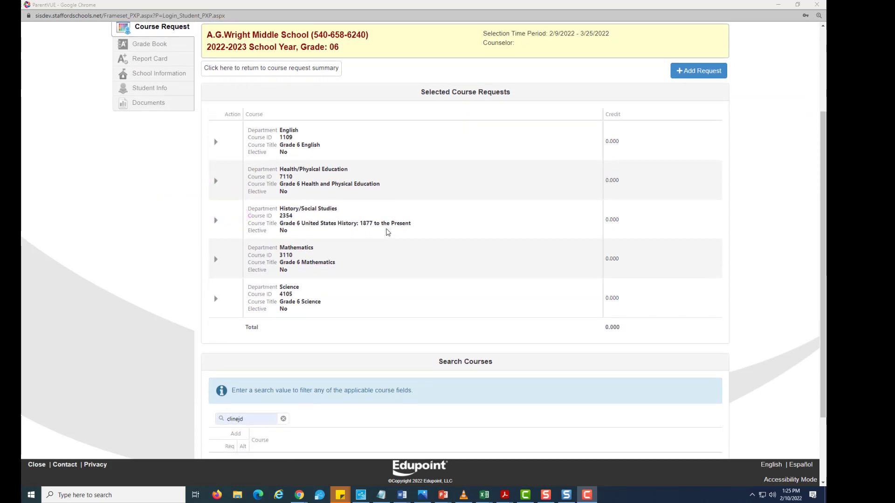
scroll(388, 232, "down", 2)
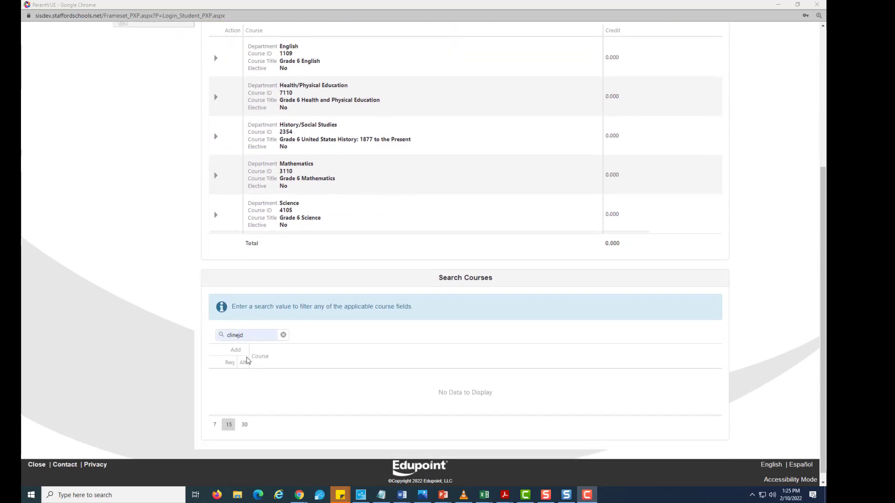
left_click(251, 335)
key("BackSpace")
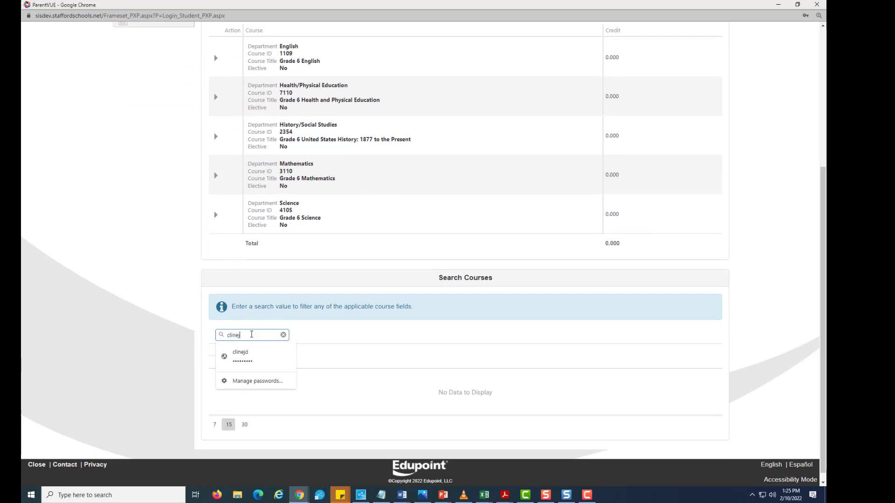
key("BackSpace")
key("BackSpace")
key("BackSpace")
key("BackSpace")
key("BackSpace")
key("BackSpace")
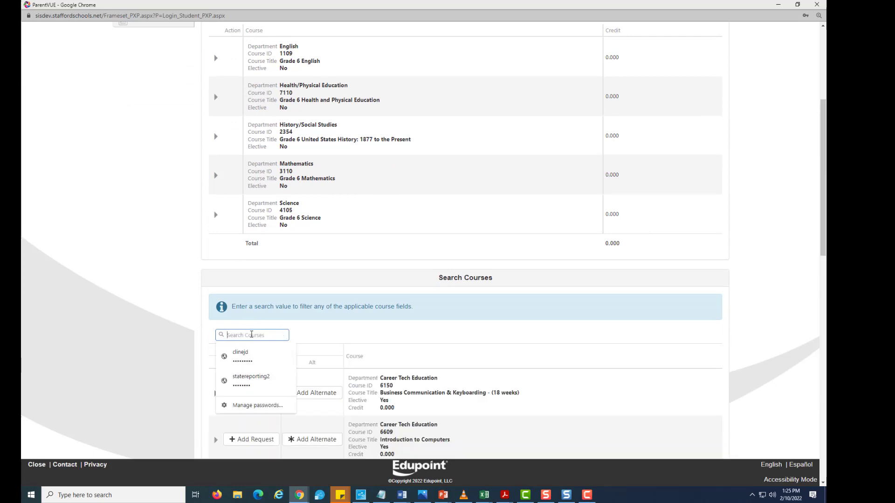
type("g")
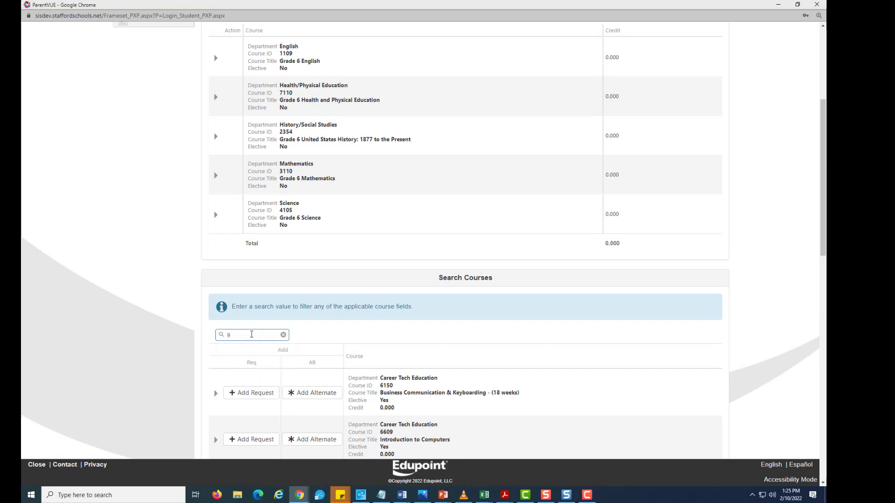
type("230")
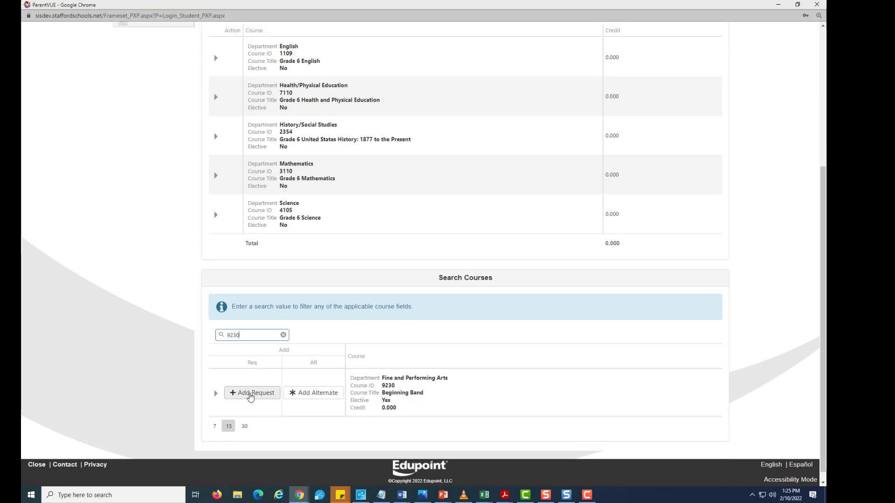
left_click(250, 395)
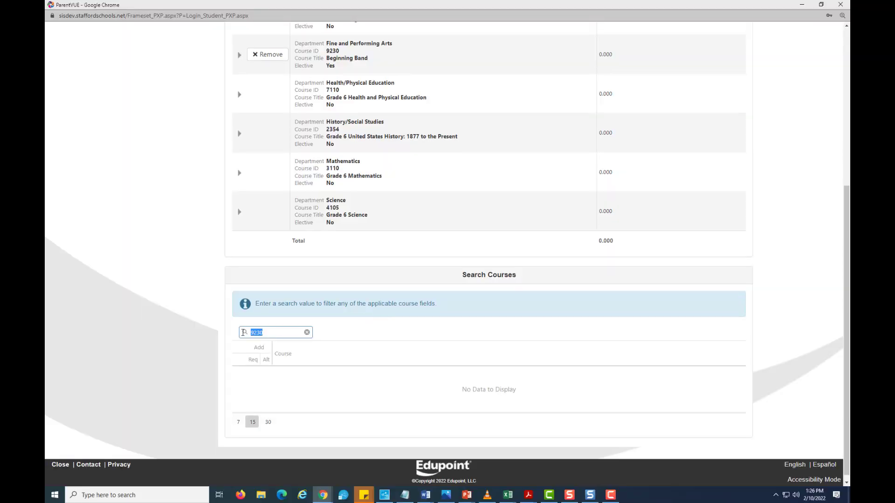
Step: Add alternates by course ID, from Introduction to STEM (8482) first to World Music (9228) sixth
type("8482")
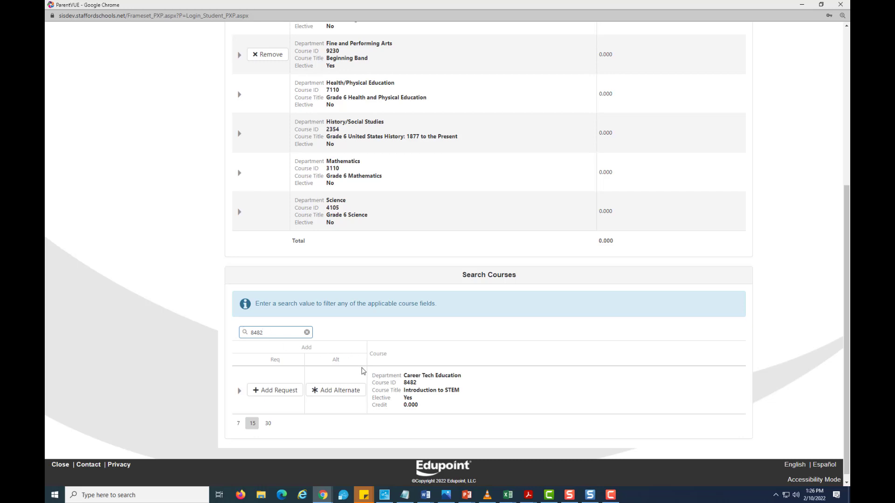
left_click(341, 392)
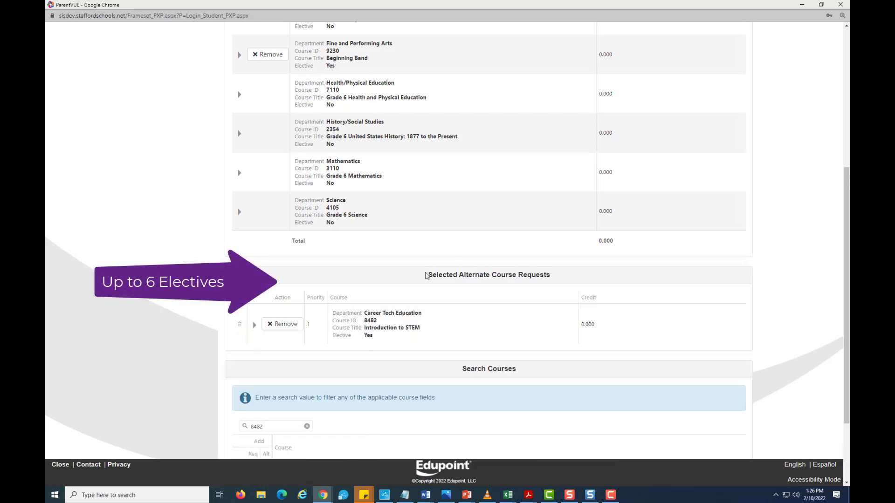
left_click_drag(427, 275, 552, 275)
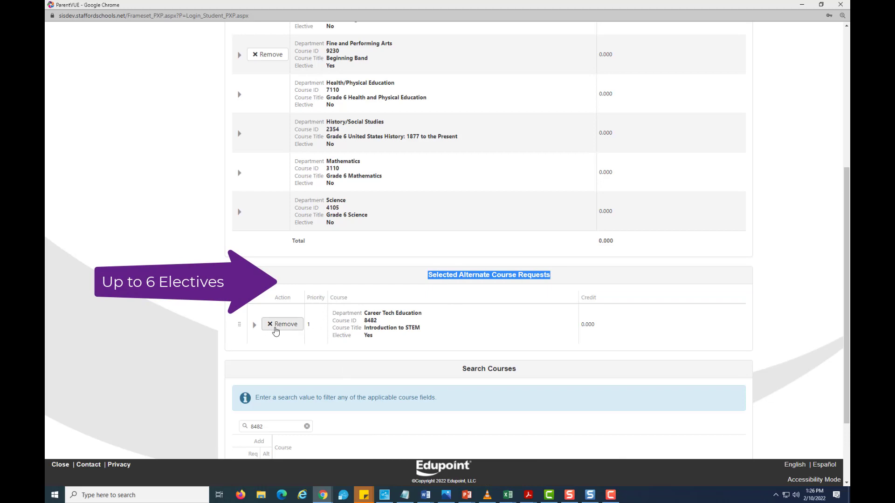
left_click(353, 277)
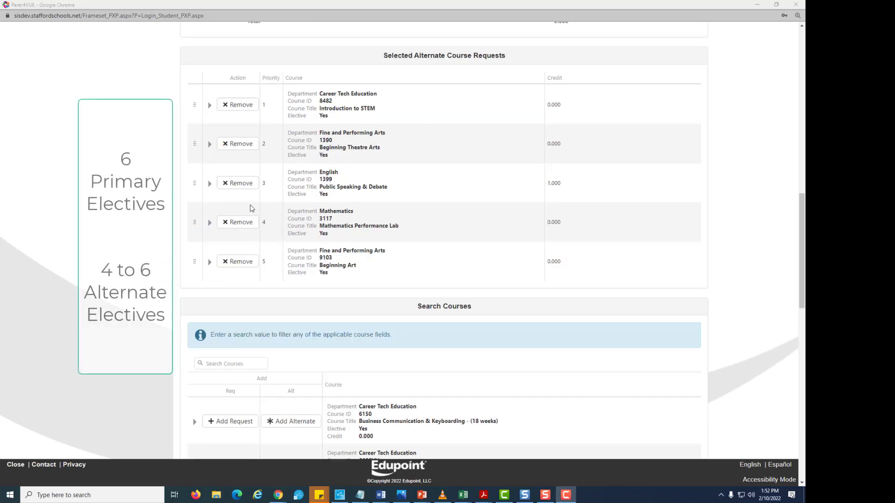
left_click(217, 364)
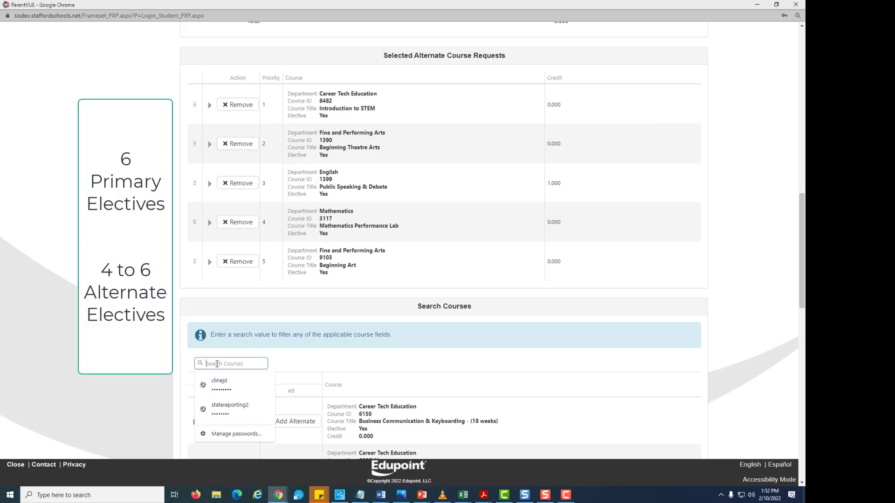
type("9228")
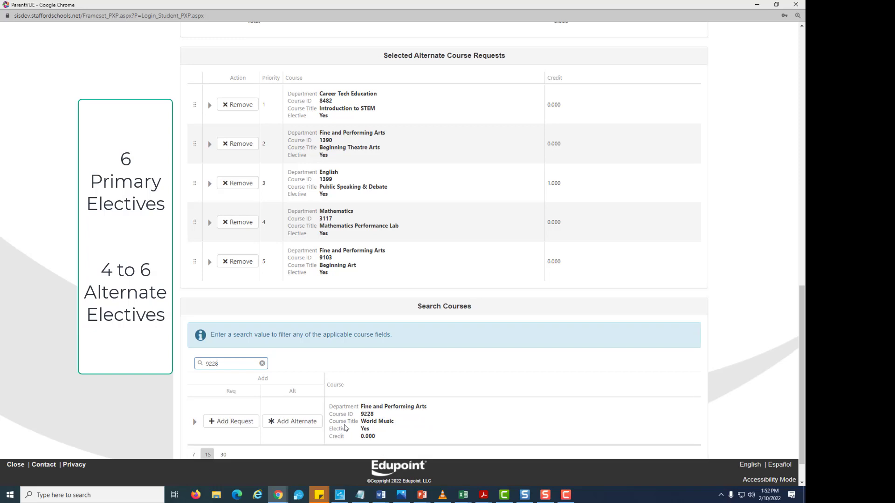
left_click(298, 424)
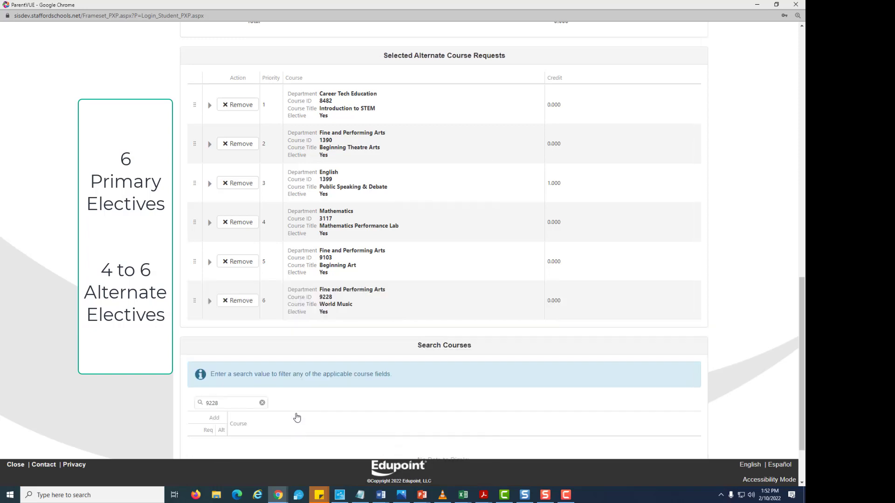
Step: Replace the course search term with 918 to look up course 9180
left_click_drag(221, 403, 192, 401)
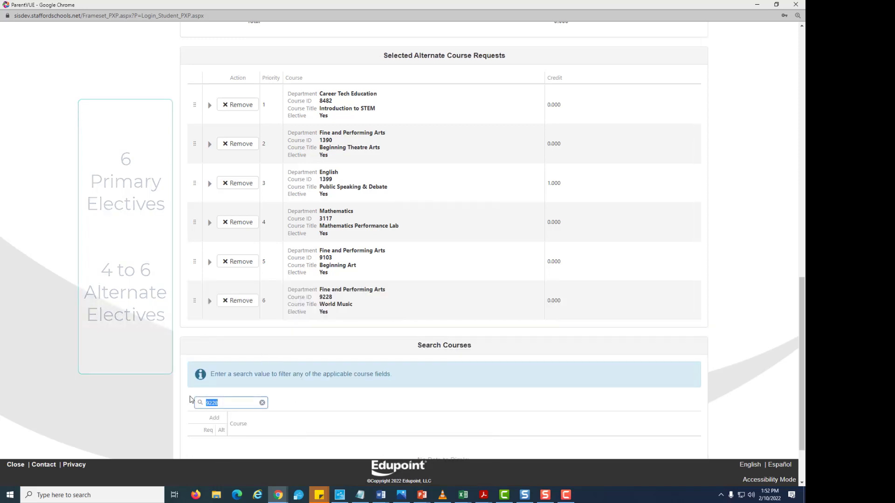
type("9180")
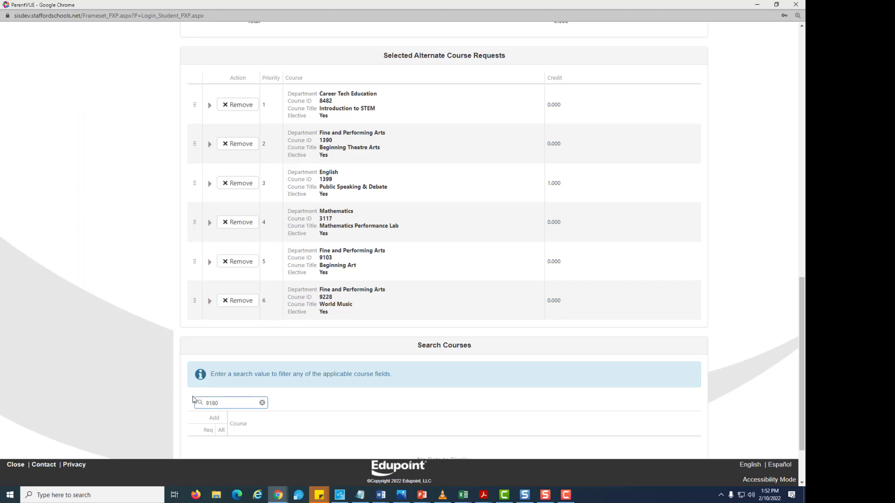
scroll(242, 408, "down", 2)
Step: Try requesting Beginning Digital Art and read the 11-request maximum error
left_click(230, 383)
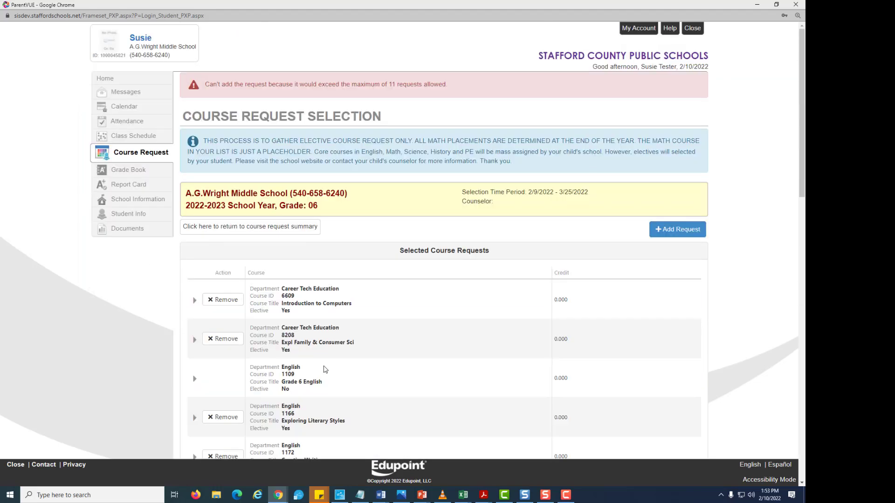
left_click_drag(196, 87, 477, 97)
left_click(474, 96)
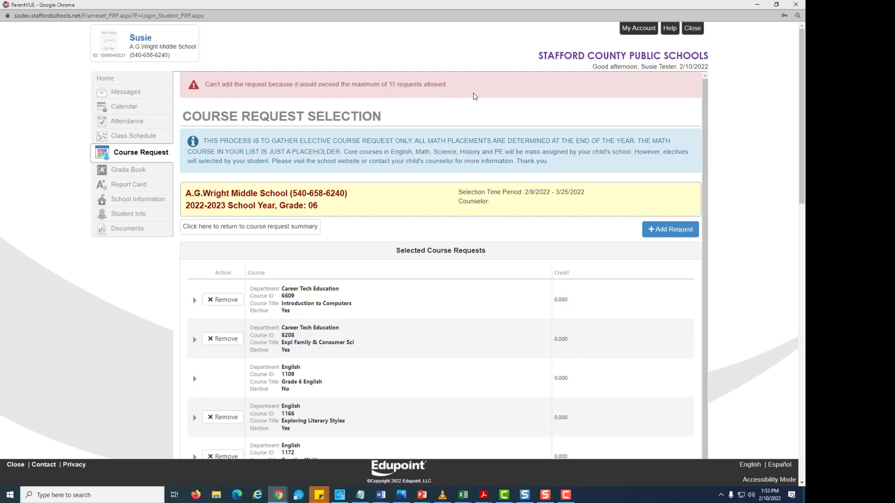
Step: Remove Creative Writing (1172) from the selected course requests
scroll(423, 322, "down", 2)
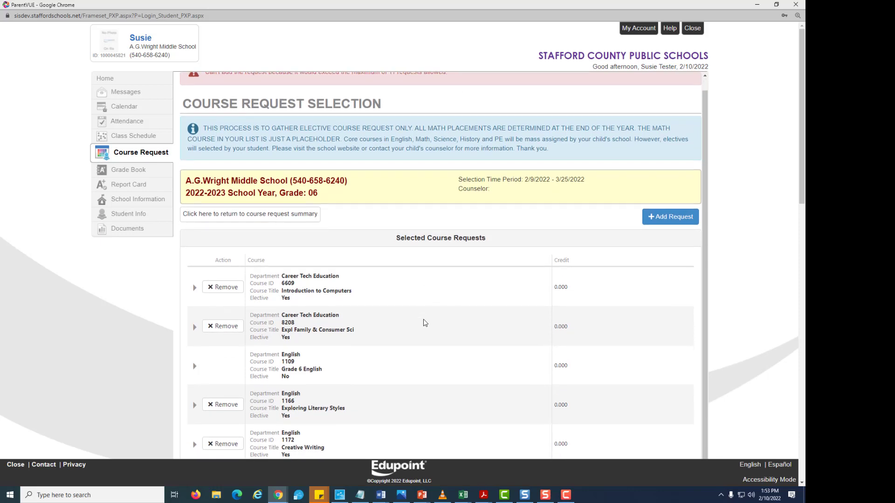
scroll(397, 292, "down", 5)
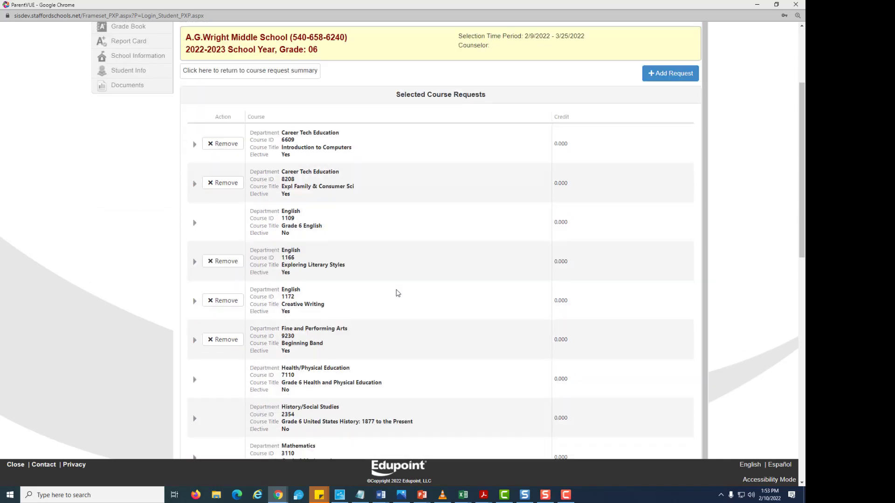
scroll(397, 293, "down", 6)
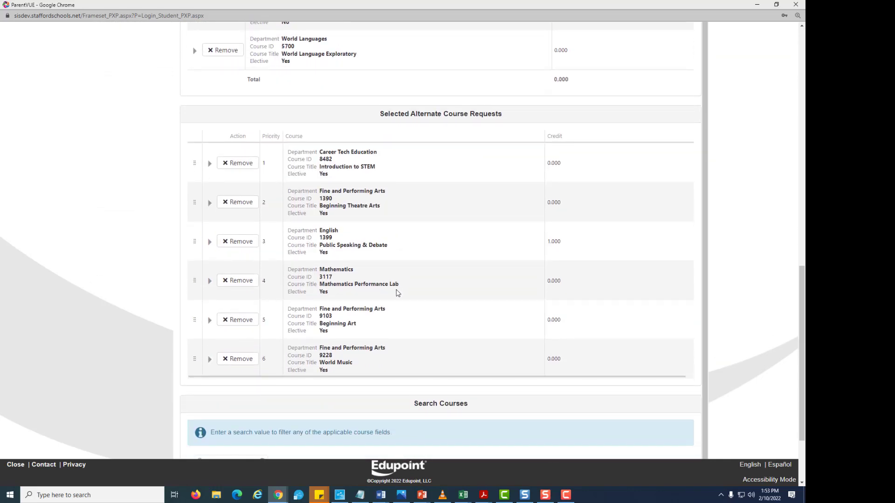
scroll(432, 300, "up", 1)
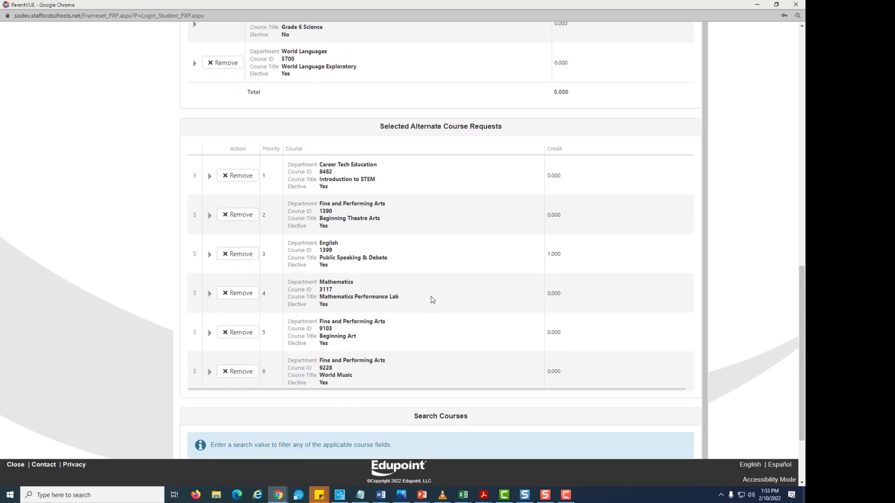
scroll(431, 297, "up", 8)
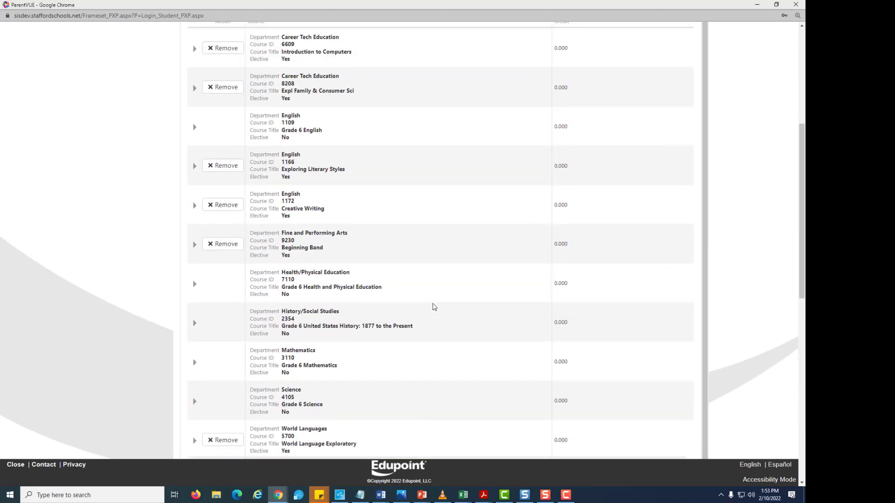
scroll(432, 305, "up", 2)
scroll(432, 306, "down", 1)
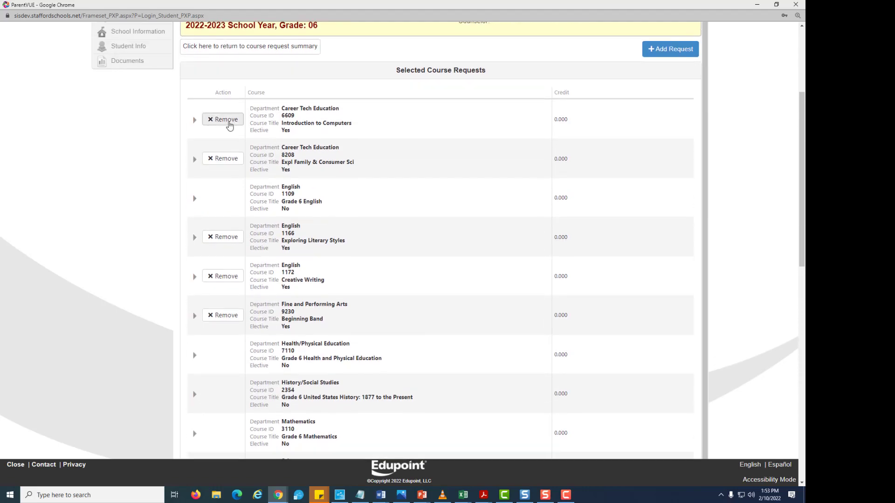
left_click(221, 277)
scroll(360, 282, "down", 1)
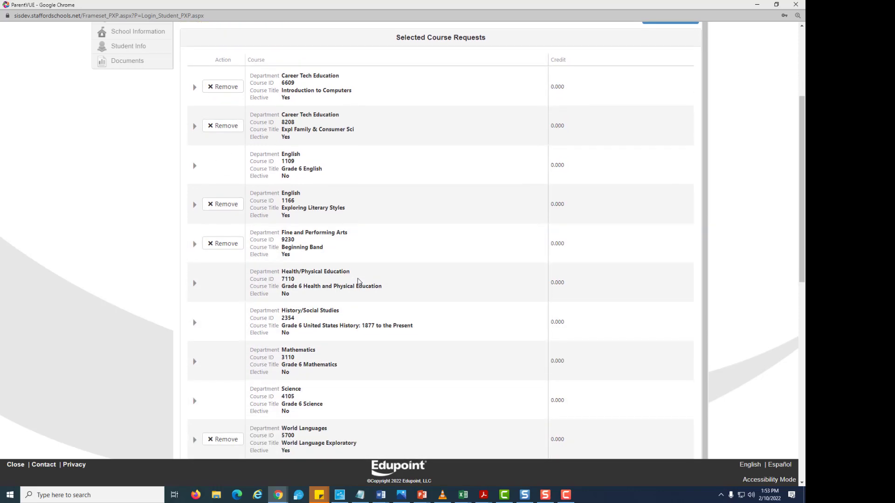
scroll(357, 280, "down", 10)
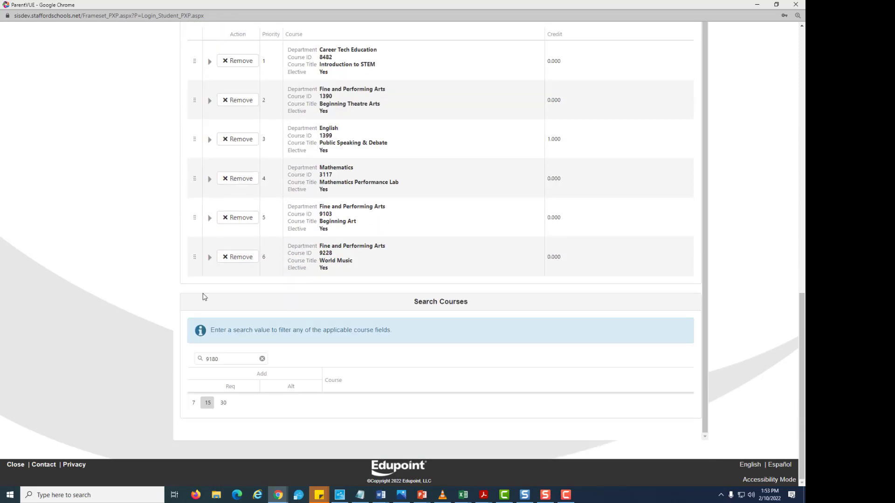
Step: Add Beginning Orchestra (9235) as an elective and check the alternates' priority values
left_click(225, 360)
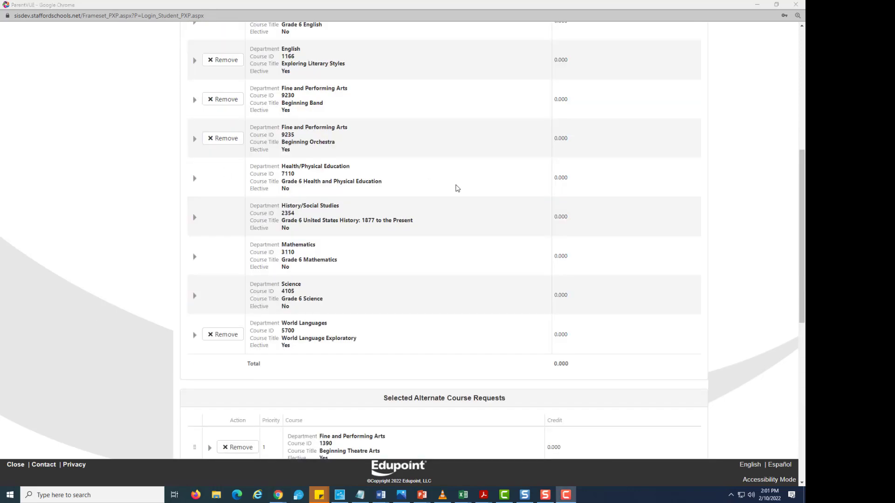
scroll(457, 188, "down", 7)
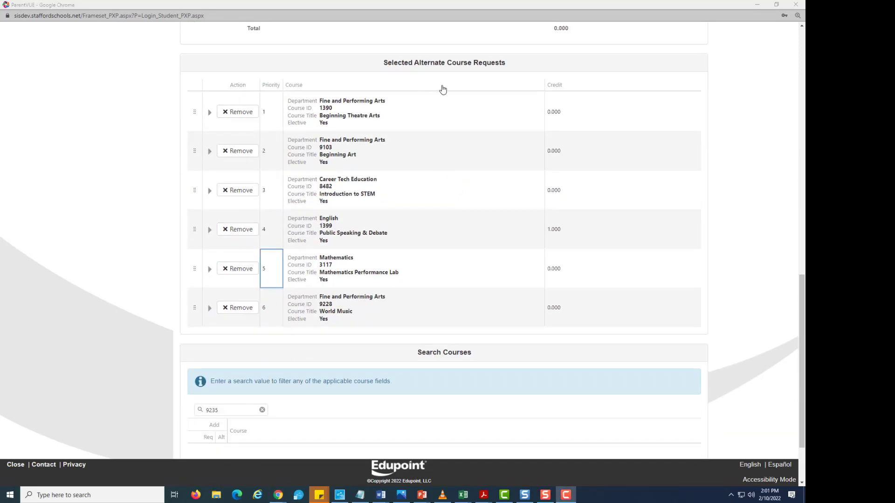
left_click(276, 114)
left_click(269, 148)
left_click(272, 188)
left_click(271, 231)
left_click(272, 279)
left_click(270, 304)
left_click(269, 155)
Step: Reprioritize the alternates: Beginning Art to 3 and Public Speaking & Debate to 1
left_click_drag(269, 155, 258, 155)
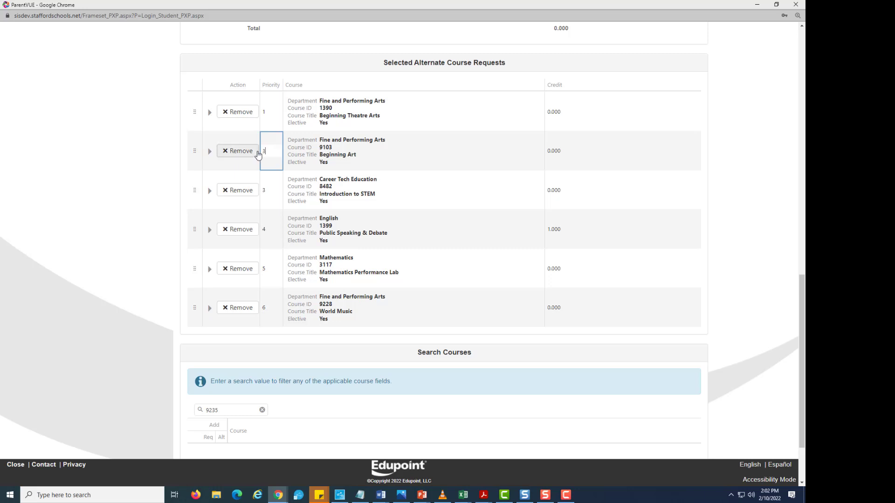
left_click(273, 233)
left_click_drag(272, 230, 259, 228)
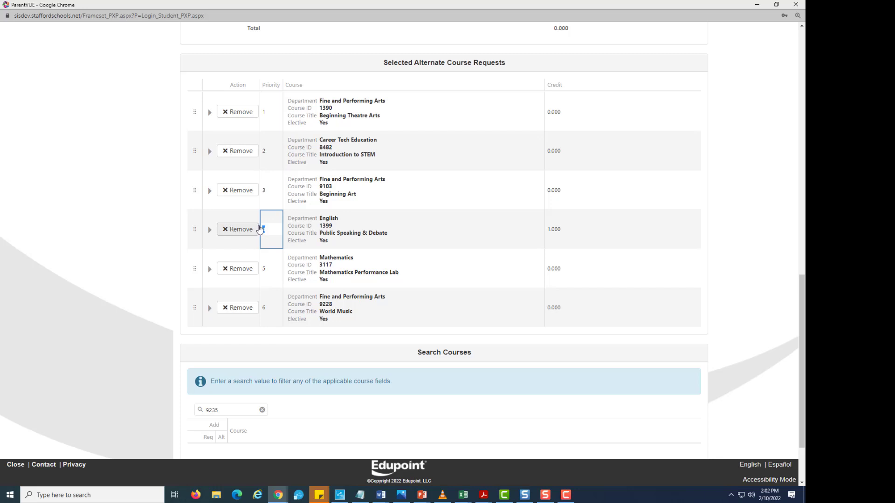
type("1")
left_click(275, 192)
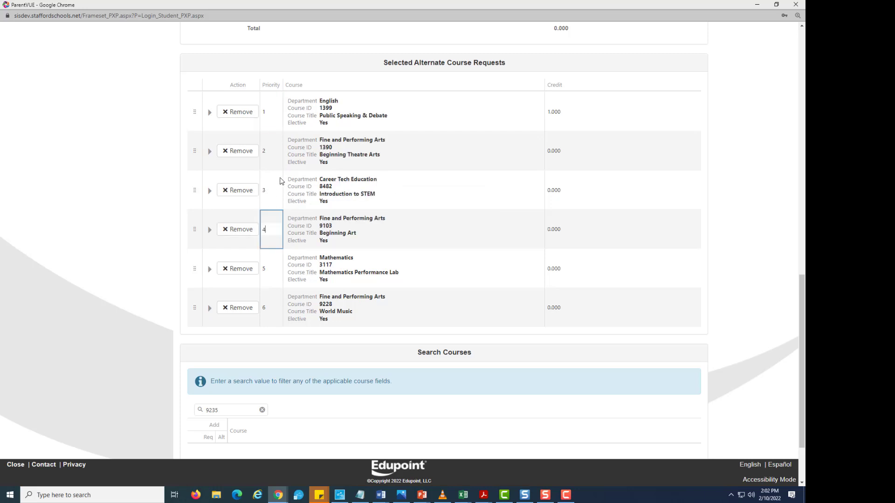
scroll(280, 181, "up", 15)
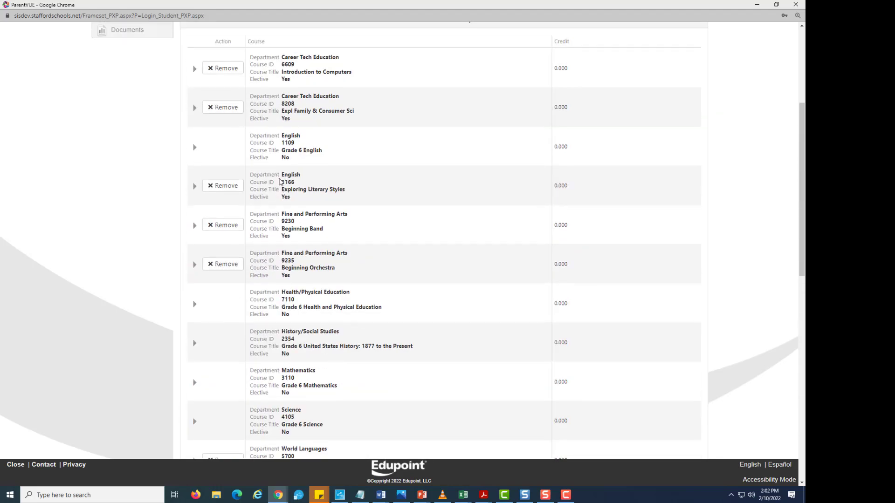
Step: Scroll the summary to confirm Beginning Orchestra and the six alternates led by Public Speaking & Debate
scroll(279, 180, "up", 2)
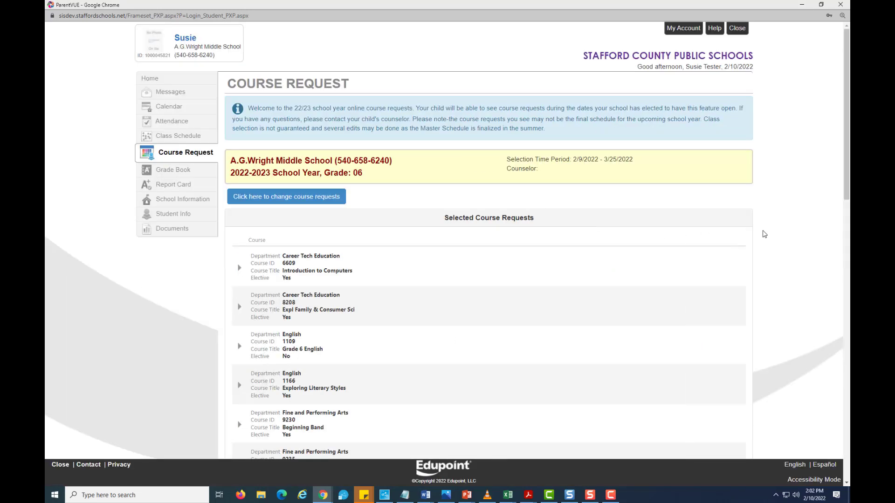
scroll(762, 234, "down", 3)
scroll(762, 234, "up", 1)
scroll(762, 234, "down", 3)
scroll(763, 233, "down", 7)
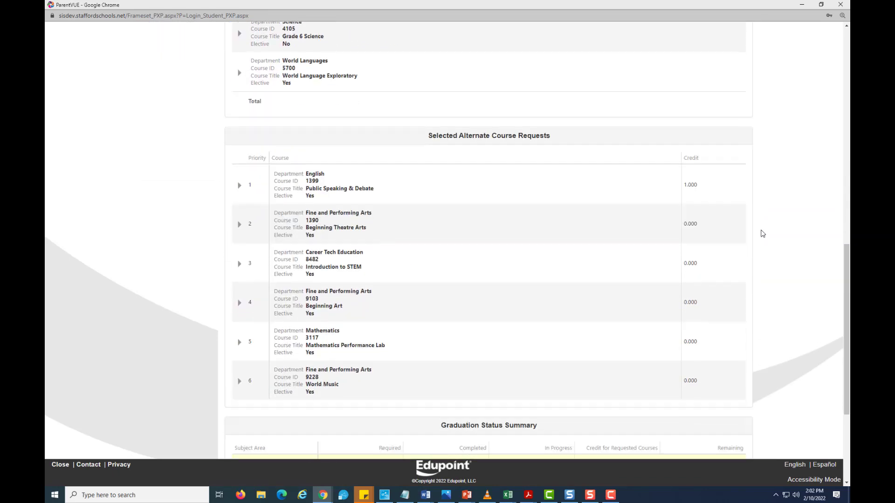
scroll(763, 233, "down", 1)
scroll(762, 234, "up", 6)
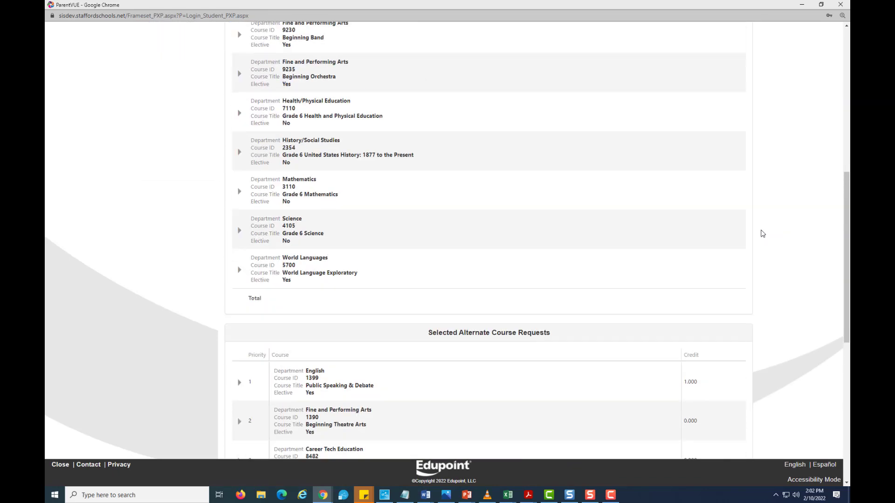
scroll(762, 234, "up", 6)
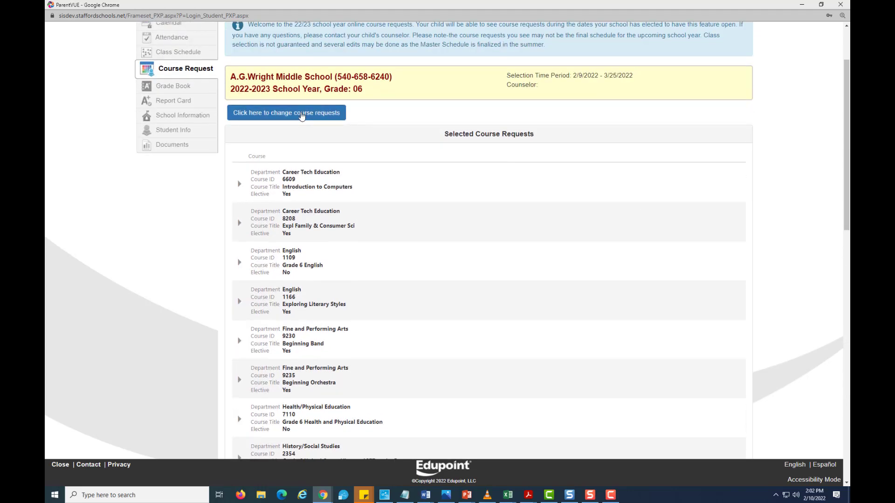
scroll(645, 195, "up", 2)
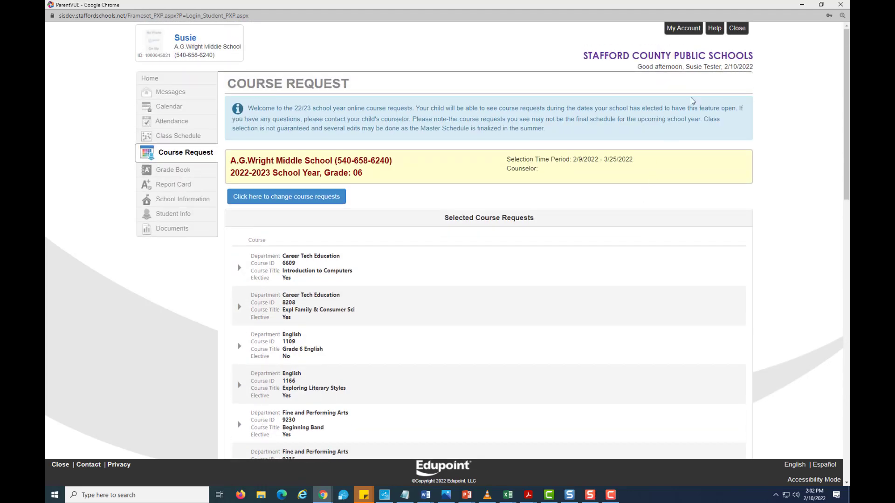